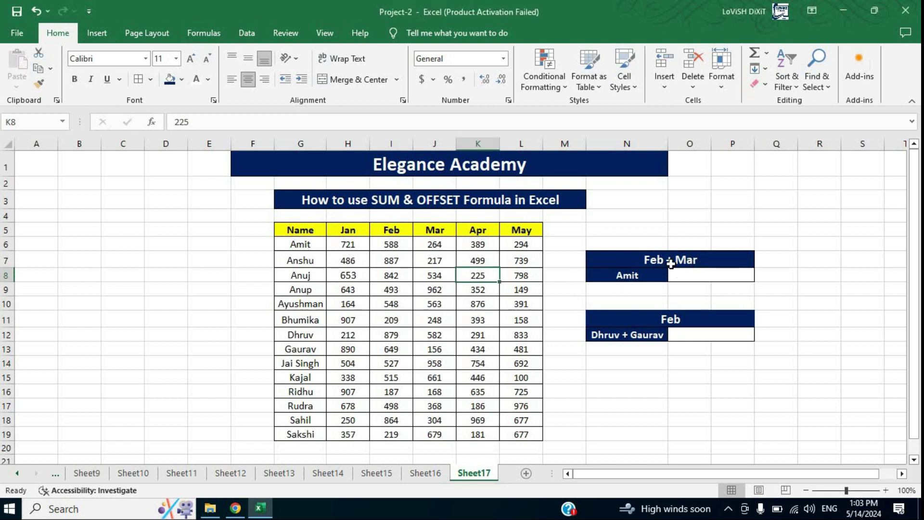
# Locate Amit, Dhruv and Gaurav in the name list and check Dhruv's and Gaurav's Feb scores.
pyautogui.click(305, 244)
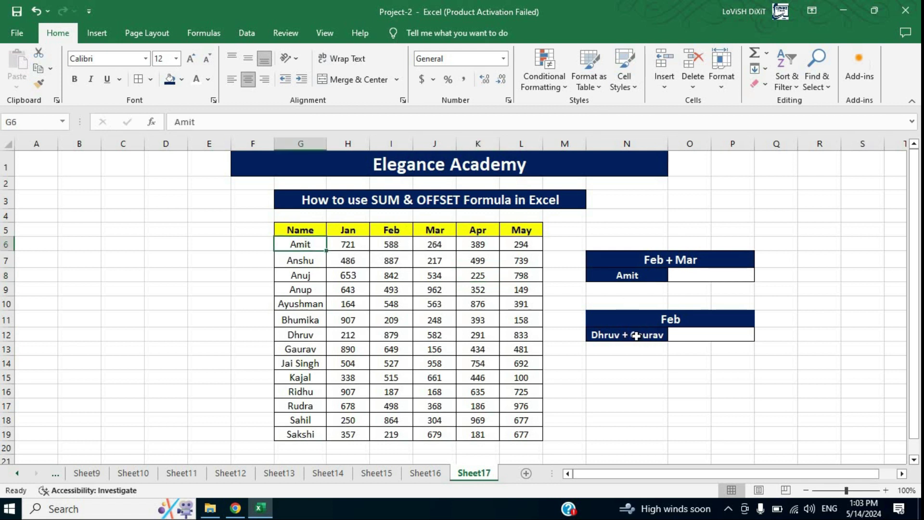
pyautogui.click(303, 337)
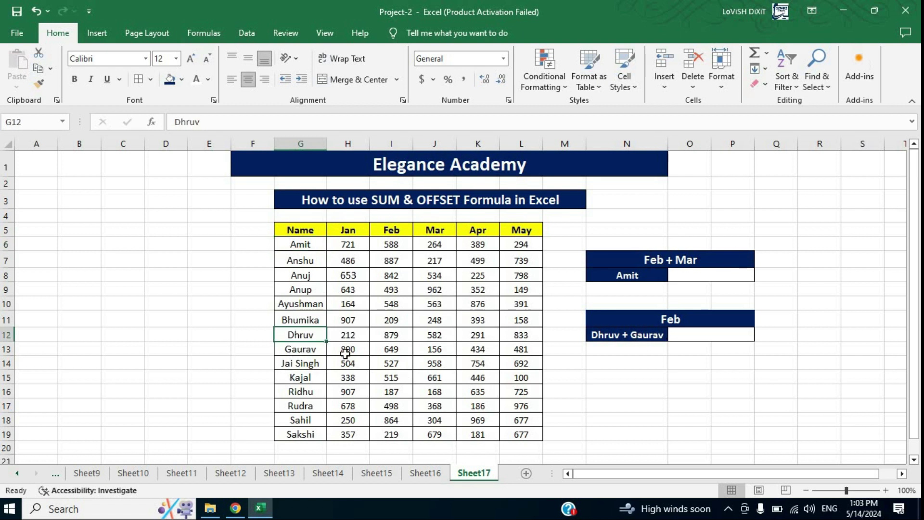
pyautogui.press('Down')
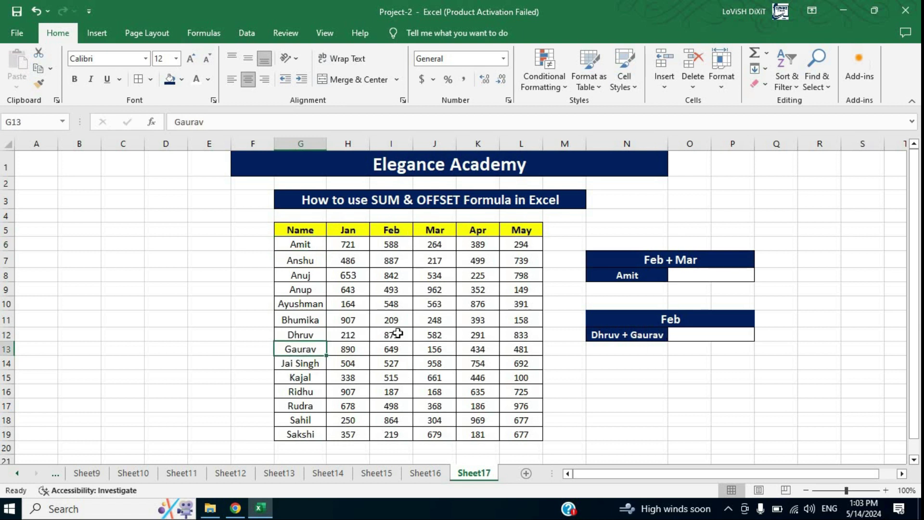
pyautogui.moveTo(398, 333); pyautogui.dragTo(399, 349)
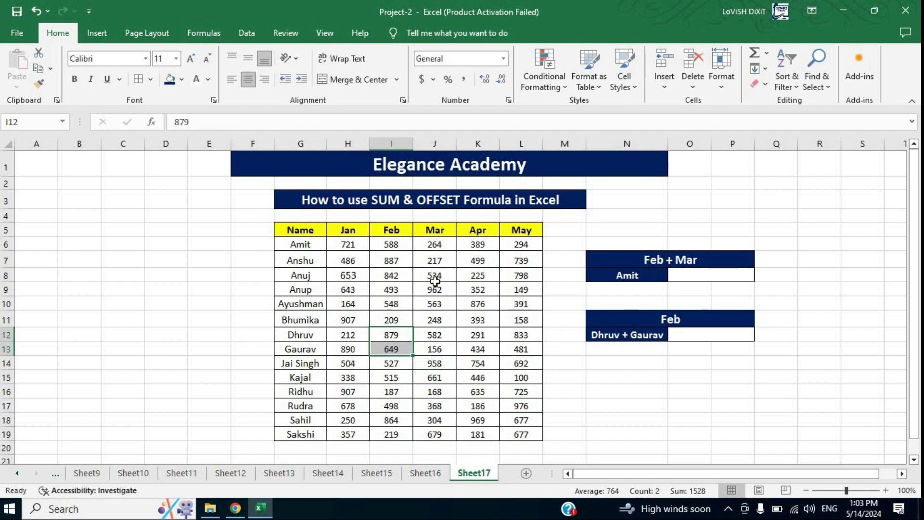
pyautogui.click(505, 314)
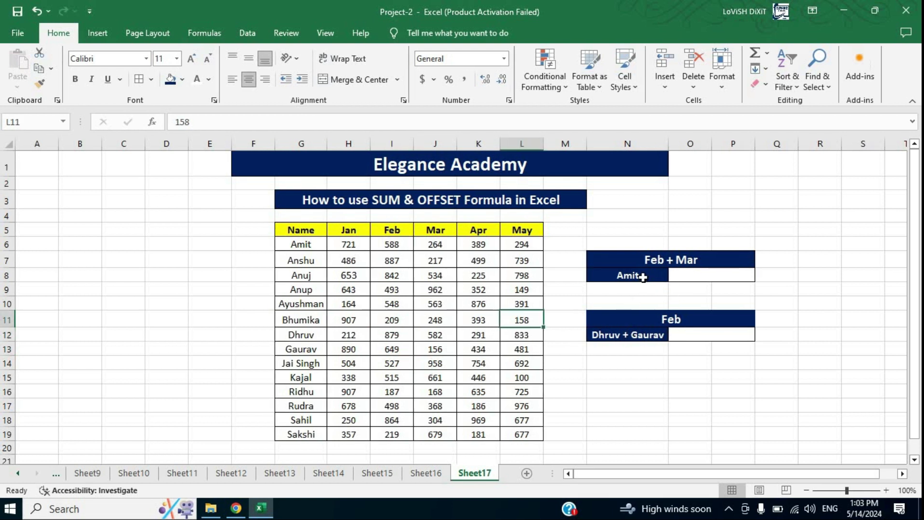
# In O8, start =SUM(OFFSET($G$5,1, anchored absolutely on the Name header.
pyautogui.click(699, 274)
pyautogui.write('=')
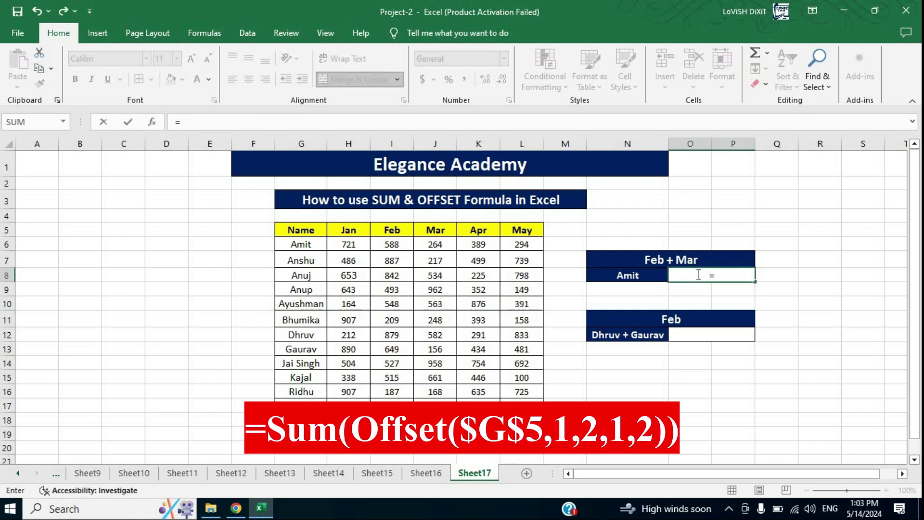
pyautogui.write('sum')
pyautogui.press('Tab')
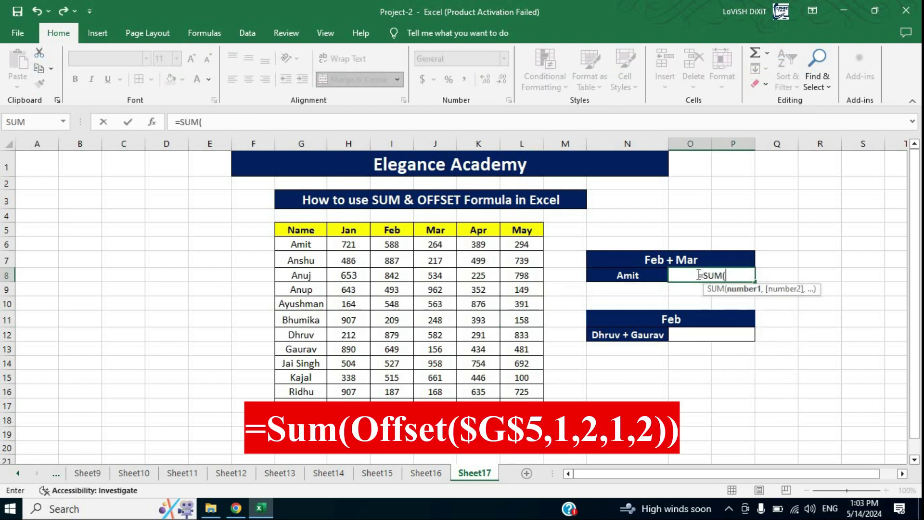
pyautogui.write('off')
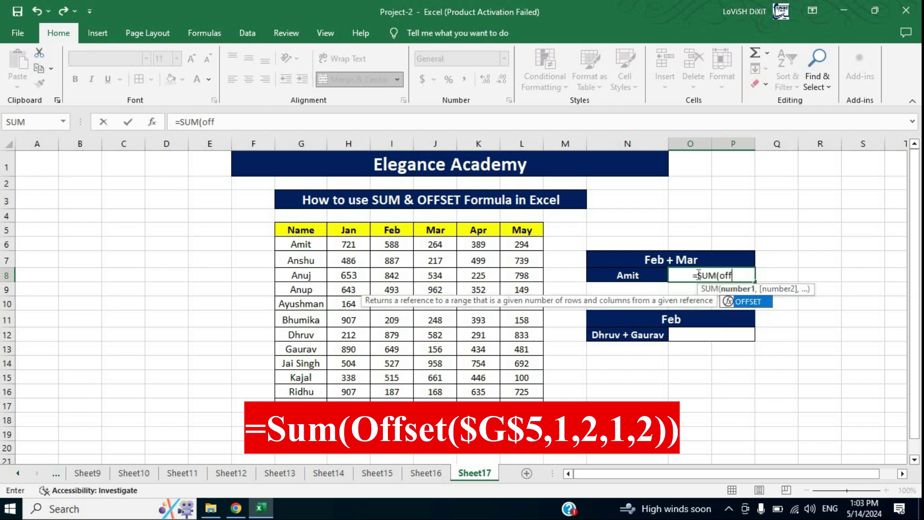
pyautogui.press('Tab')
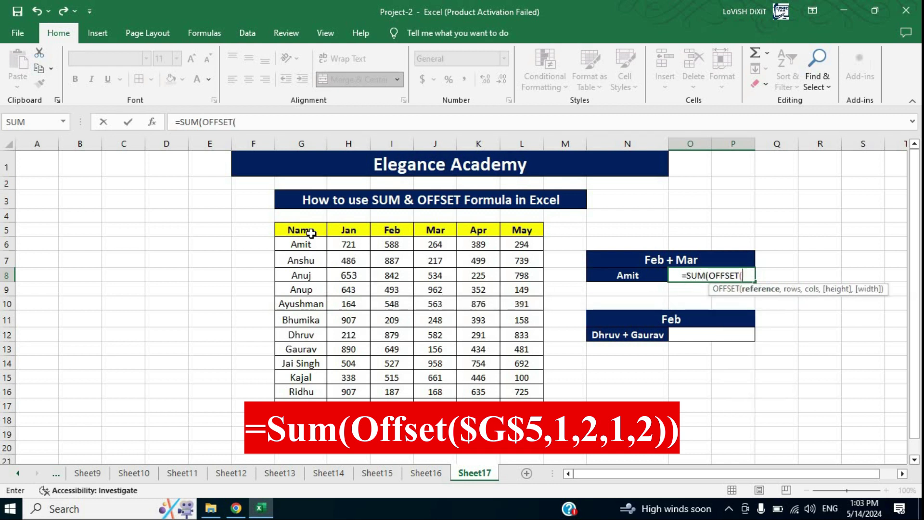
pyautogui.click(302, 229)
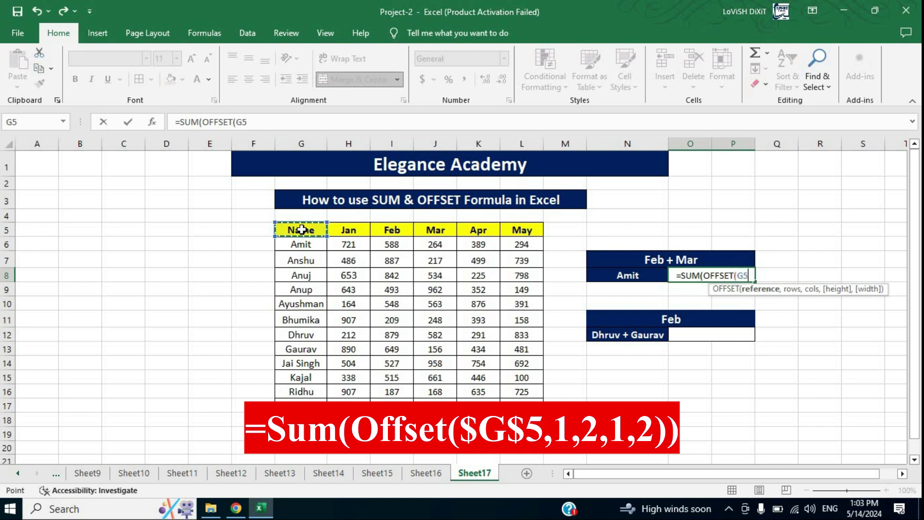
pyautogui.press('F4')
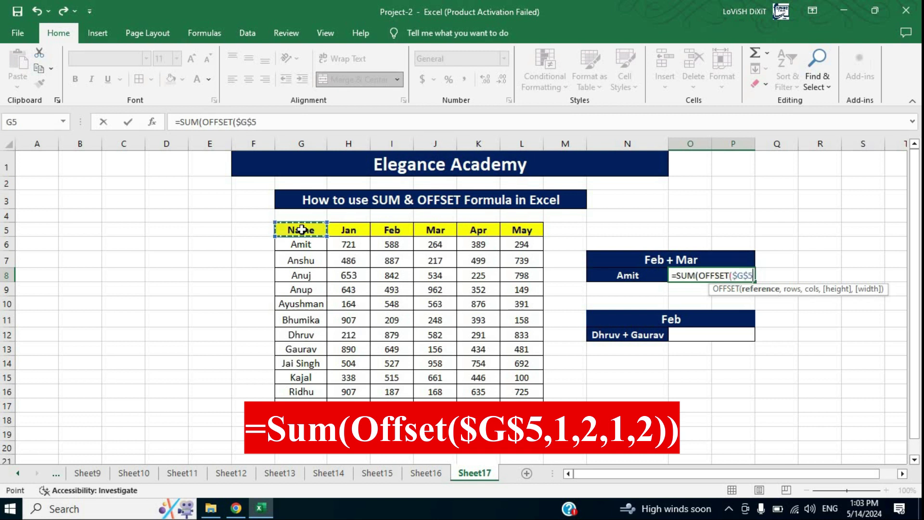
pyautogui.write(',')
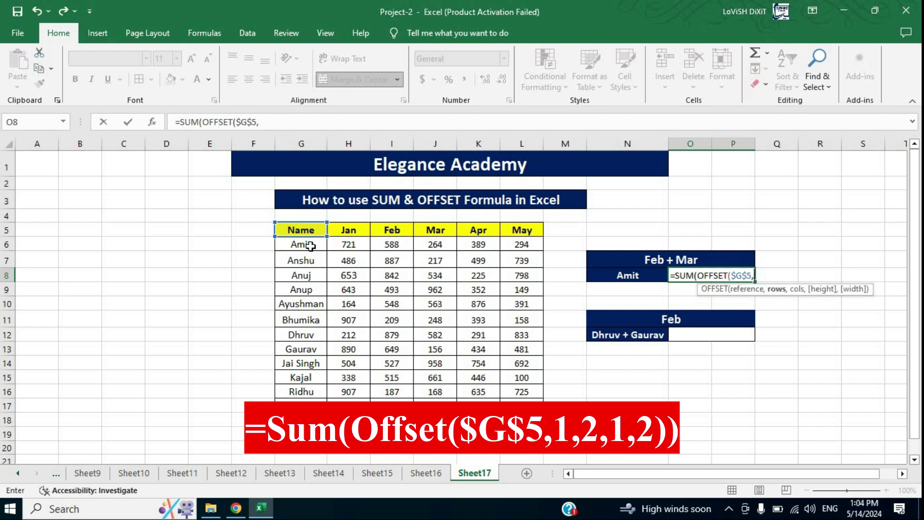
pyautogui.write('1')
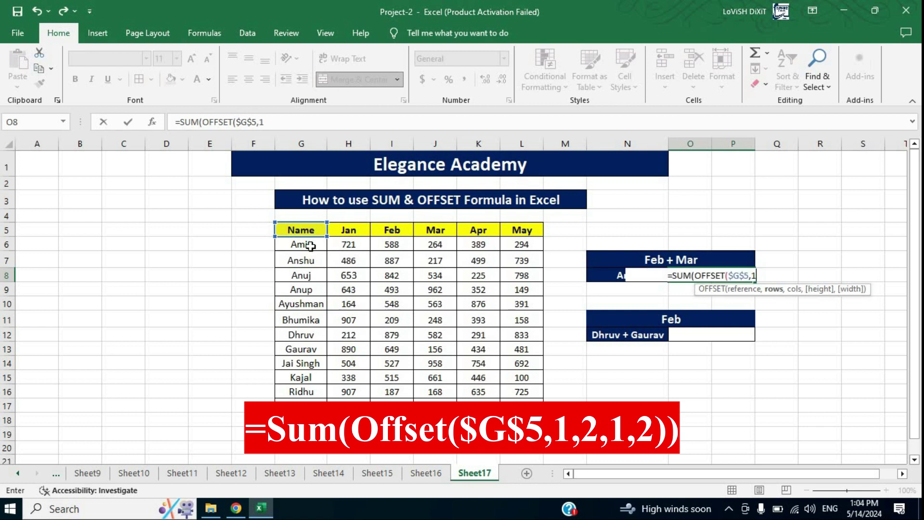
pyautogui.write(',')
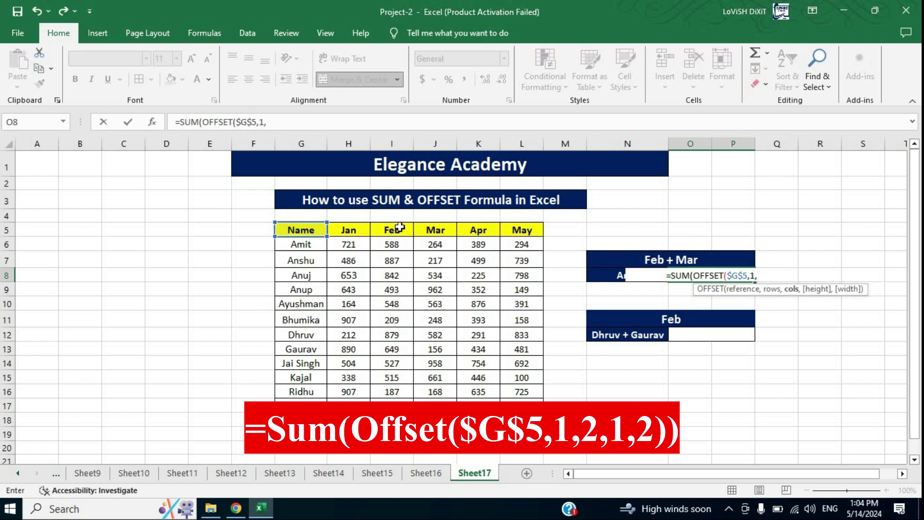
# Complete O8 as =SUM(OFFSET($G$5,1,2,1,2)) so Amit's Feb + Mar total shows 852.
pyautogui.write('2')
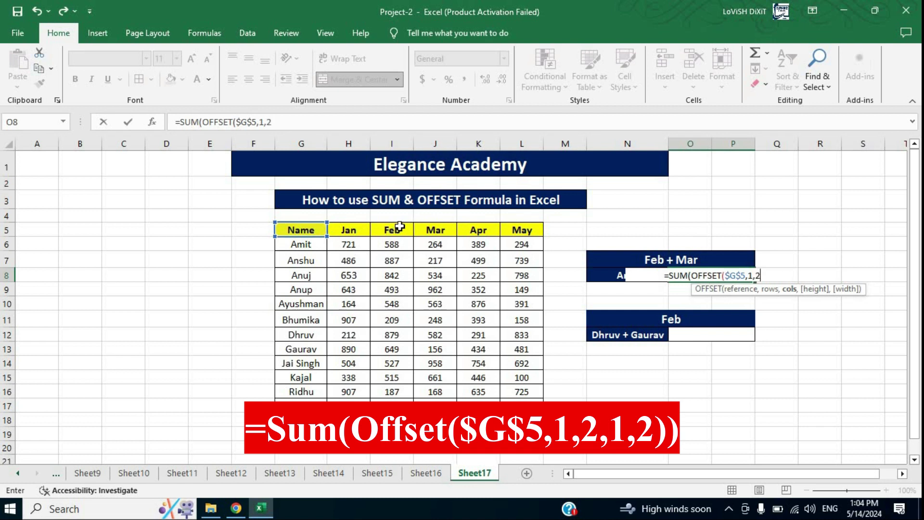
pyautogui.write(',')
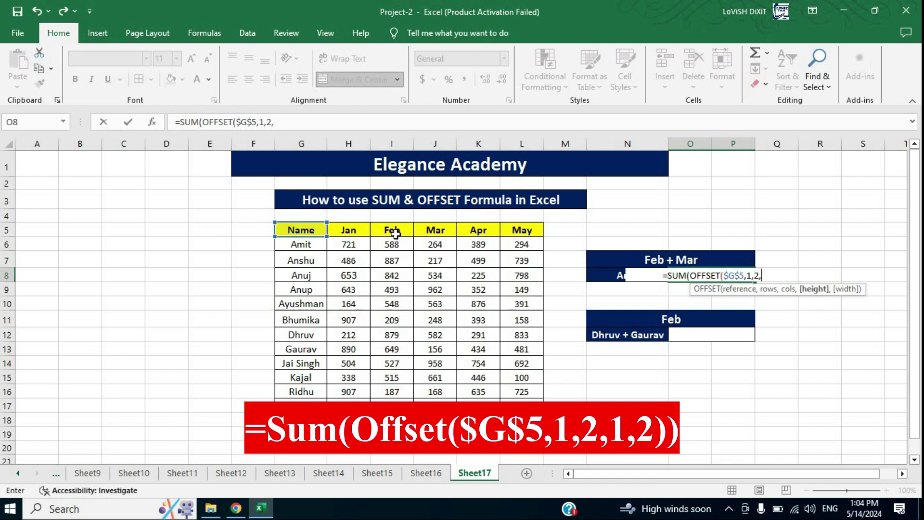
pyautogui.press('F2')
pyautogui.write('1')
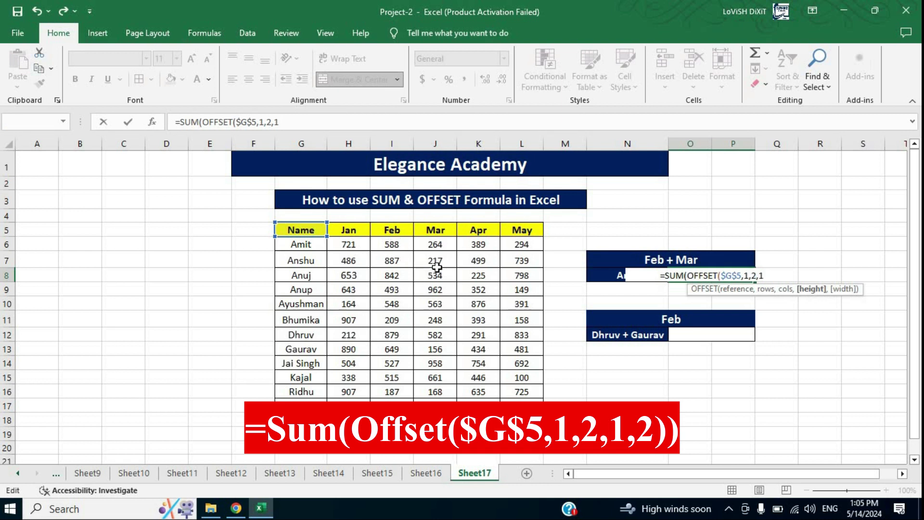
pyautogui.write(',')
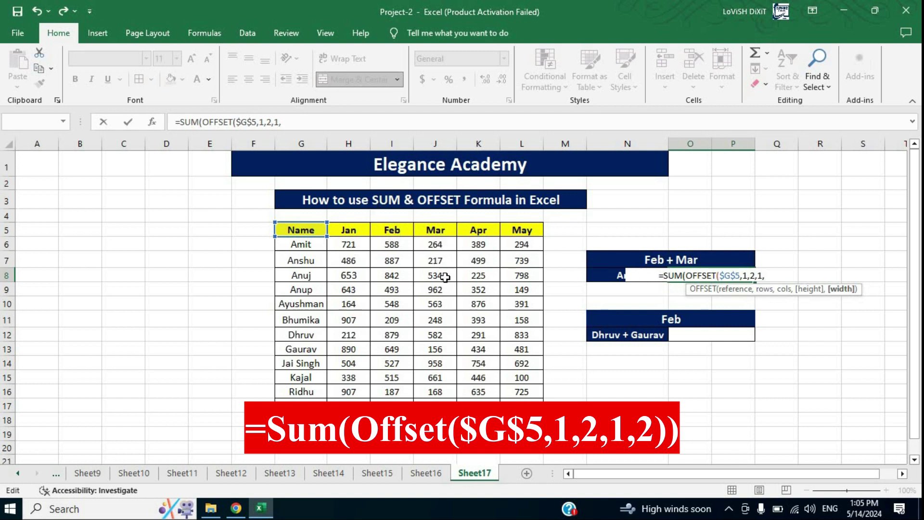
pyautogui.write('2')
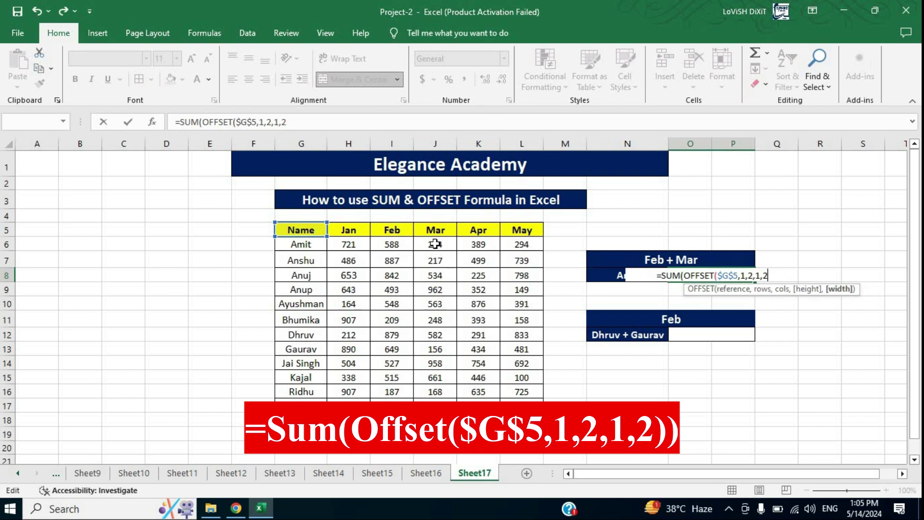
pyautogui.write('))')
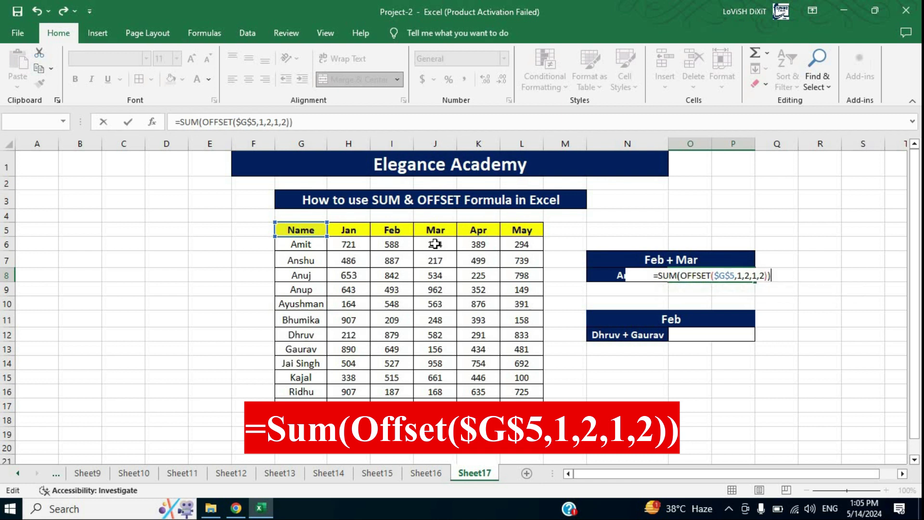
pyautogui.press('Return')
pyautogui.click(733, 275)
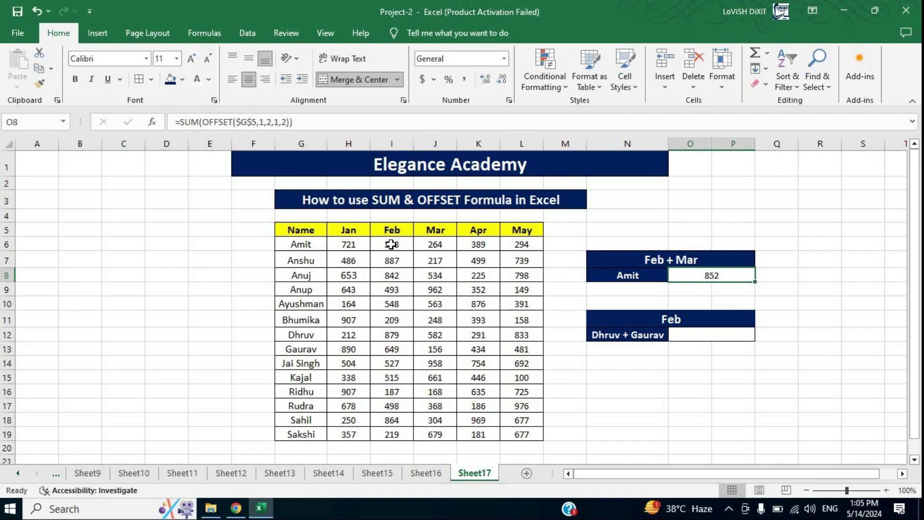
pyautogui.moveTo(392, 244); pyautogui.dragTo(435, 246)
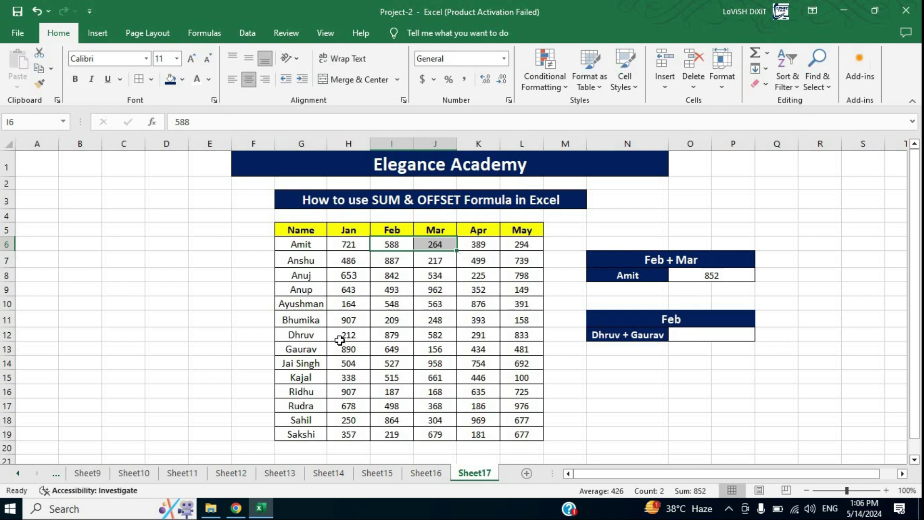
# In O12, start =SUM(OFFSET($G$5, for the Dhruv + Gaurav Feb total.
pyautogui.click(696, 335)
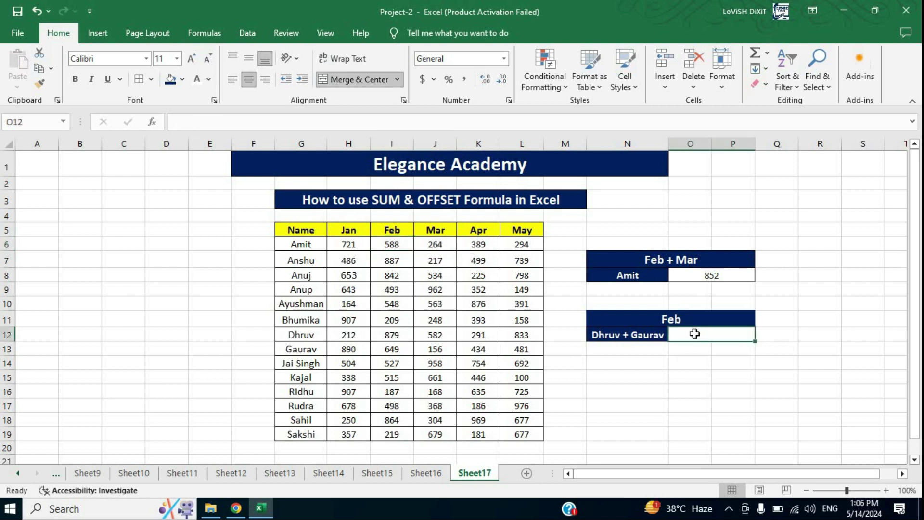
pyautogui.write('=')
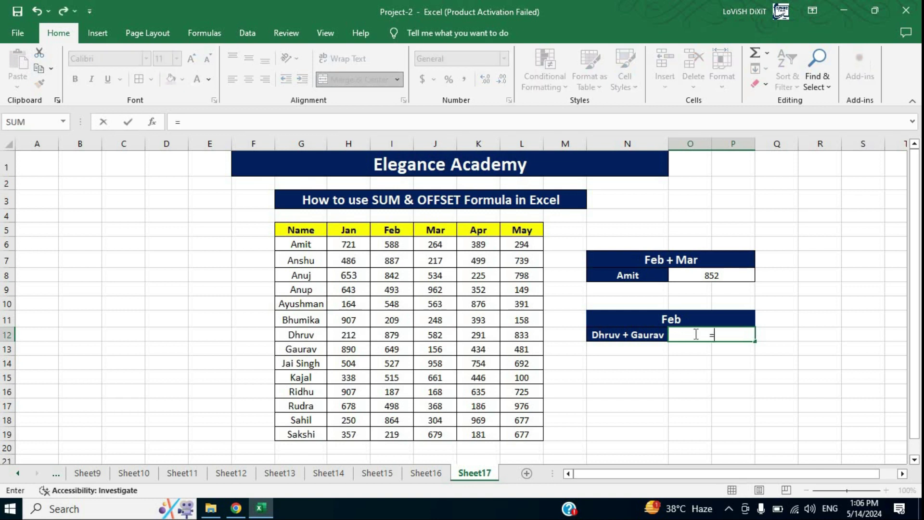
pyautogui.write('sum')
pyautogui.press('Tab')
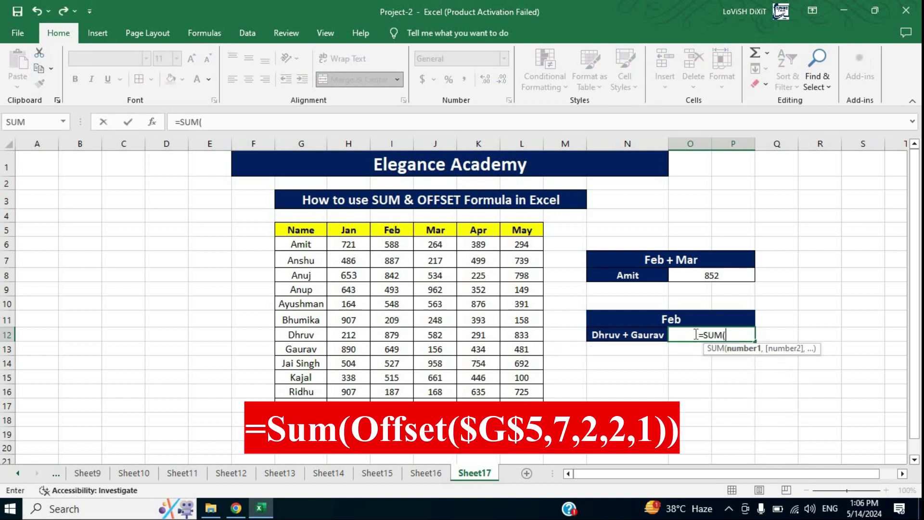
pyautogui.write('of')
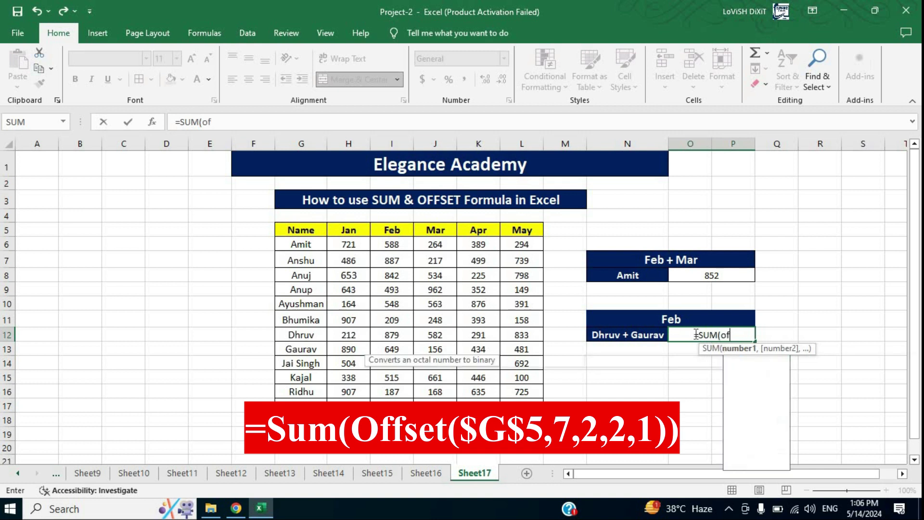
pyautogui.write('f')
pyautogui.press('Tab')
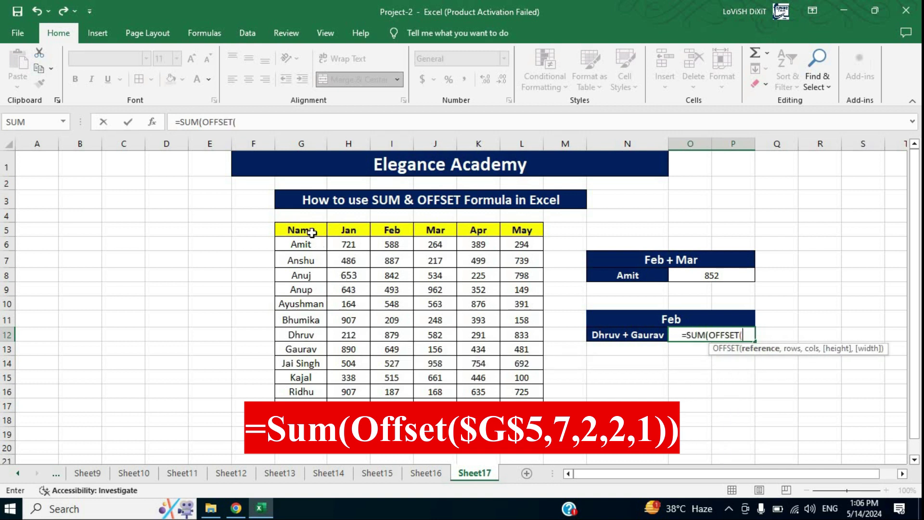
pyautogui.click(310, 231)
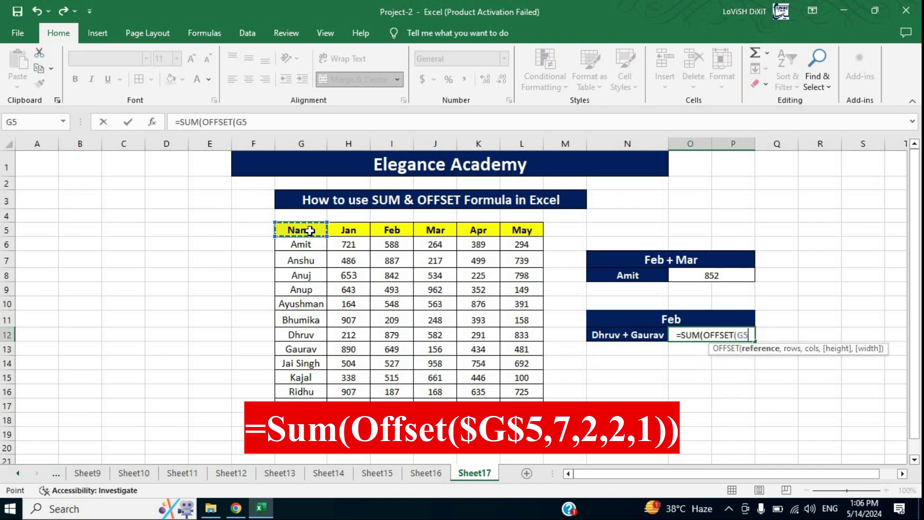
pyautogui.press('F4')
pyautogui.write('$G$5,')
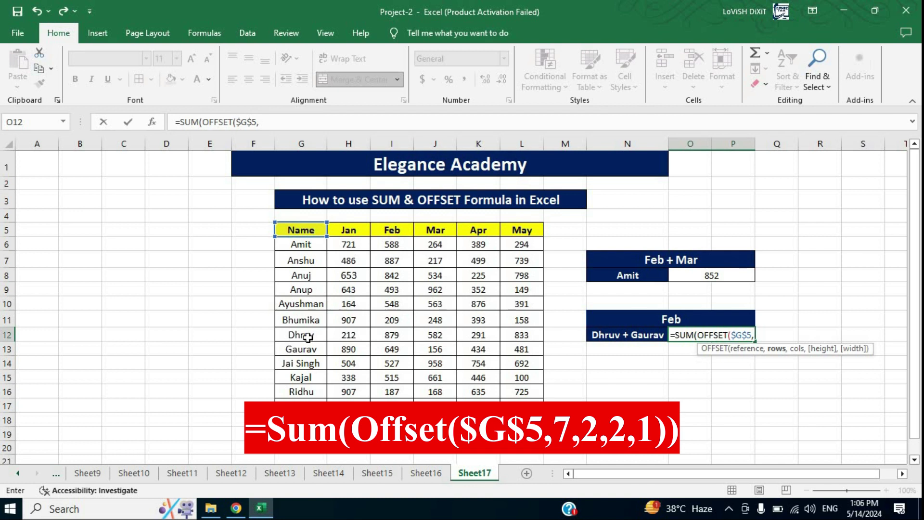
# Complete O12 as =SUM(OFFSET($G$5,7,2,2,1)), returning 1528.
pyautogui.write('7')
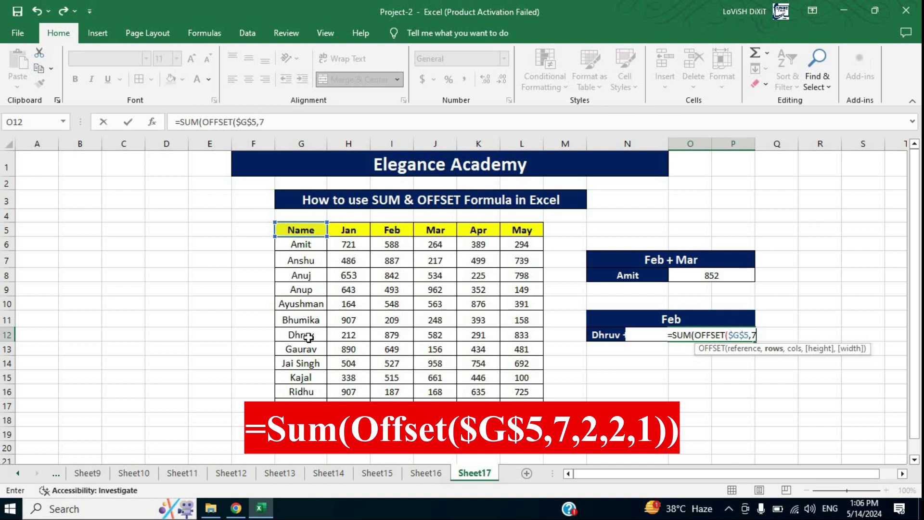
pyautogui.write(',')
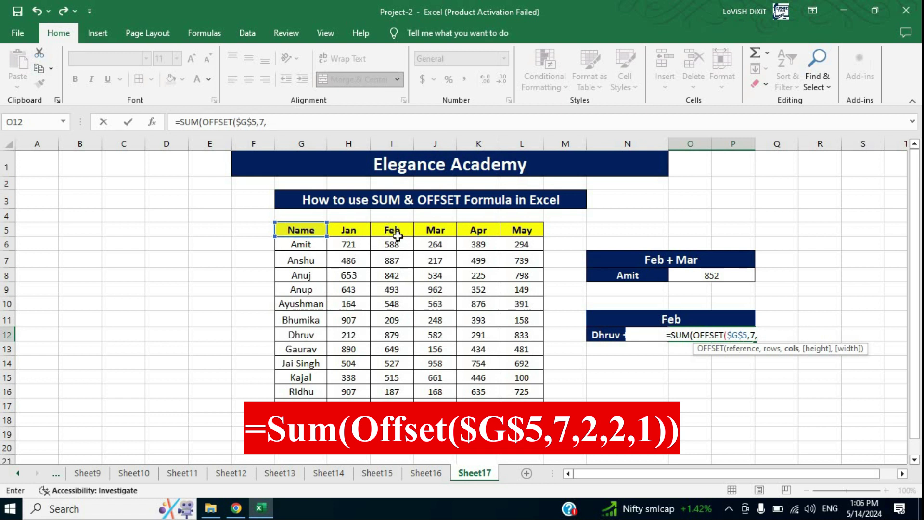
pyautogui.write('2')
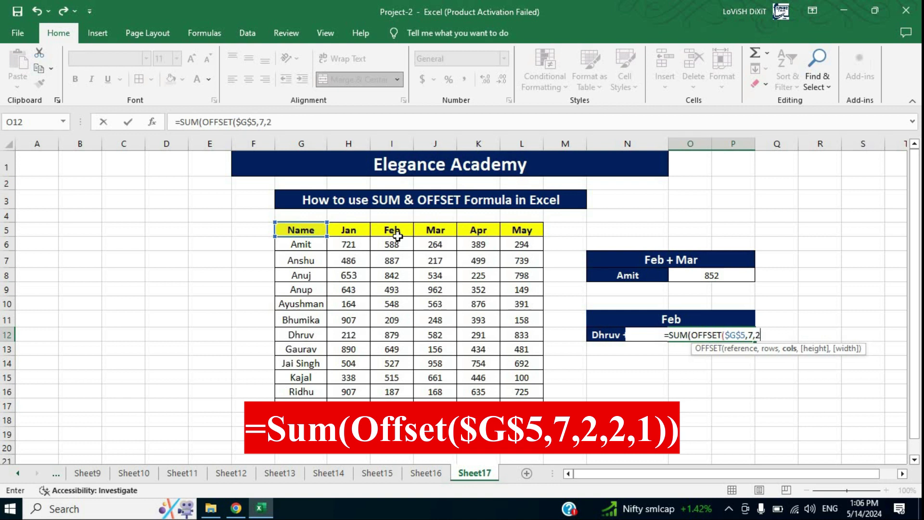
pyautogui.write(',')
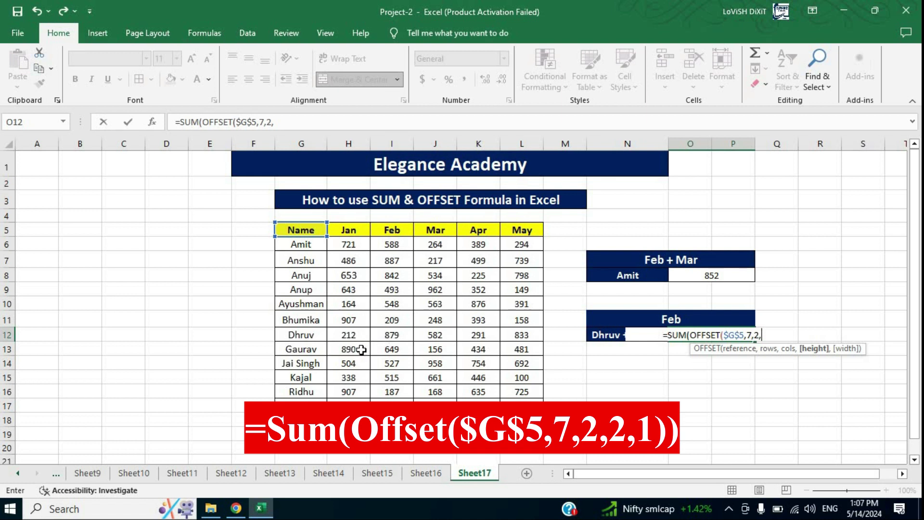
pyautogui.write('2')
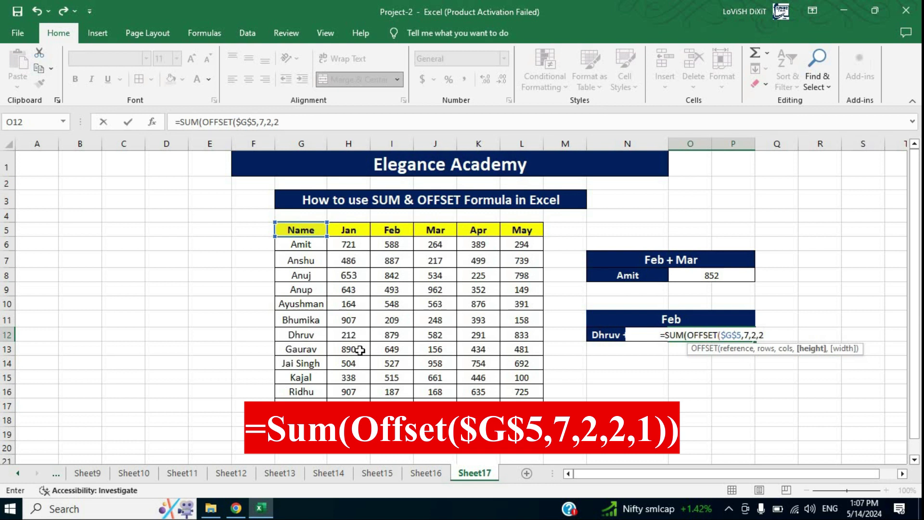
pyautogui.write(',')
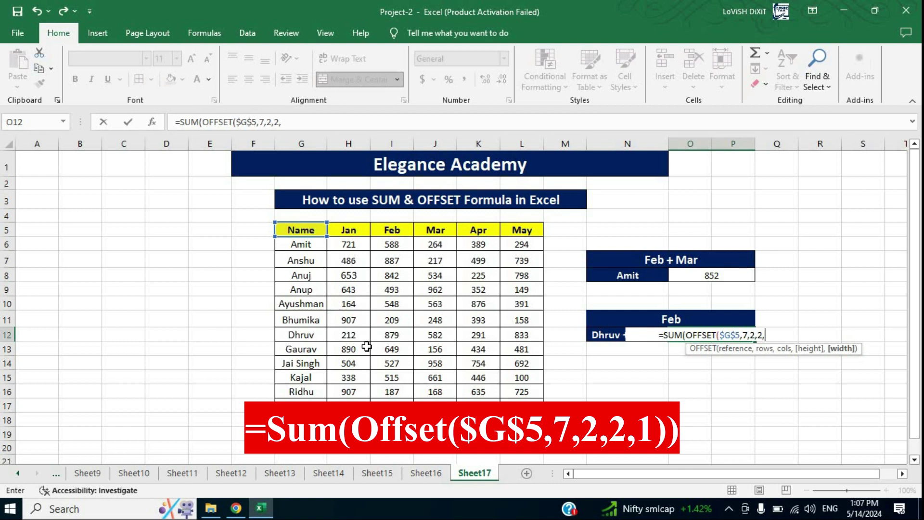
pyautogui.write('1')
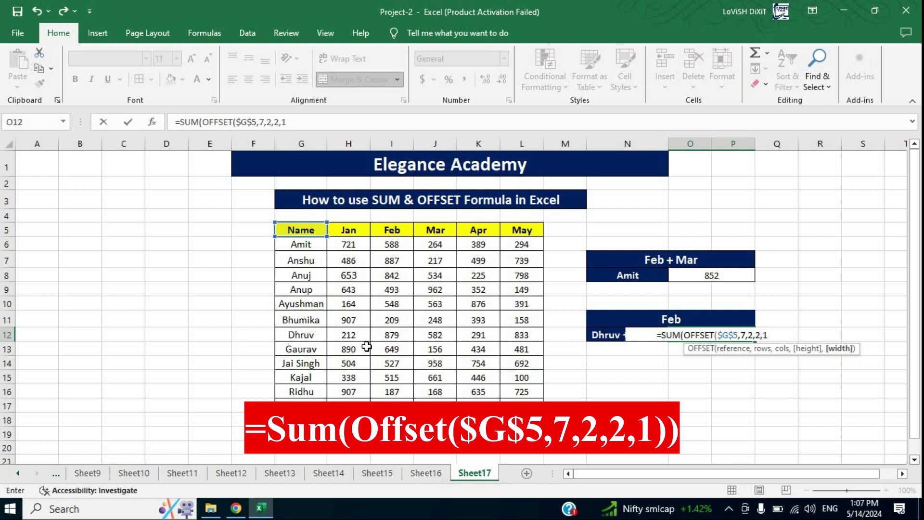
pyautogui.write('))')
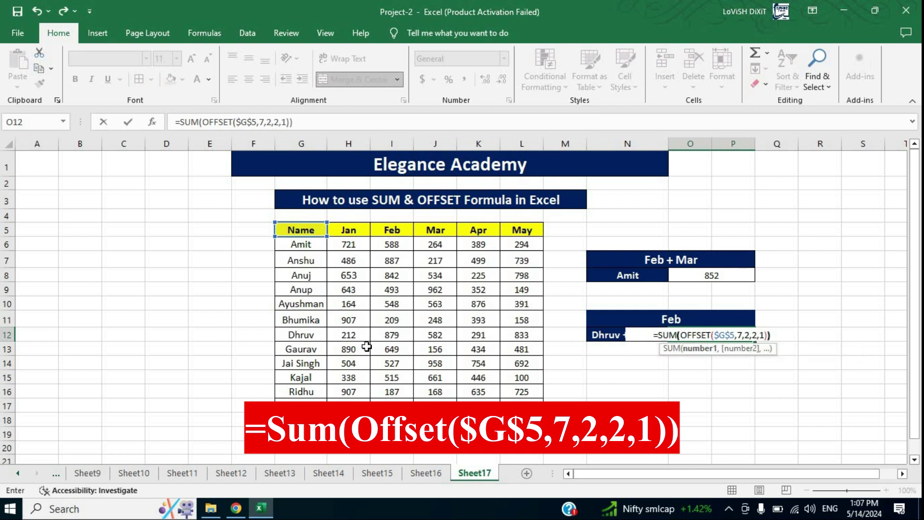
pyautogui.press('Return')
pyautogui.click(744, 338)
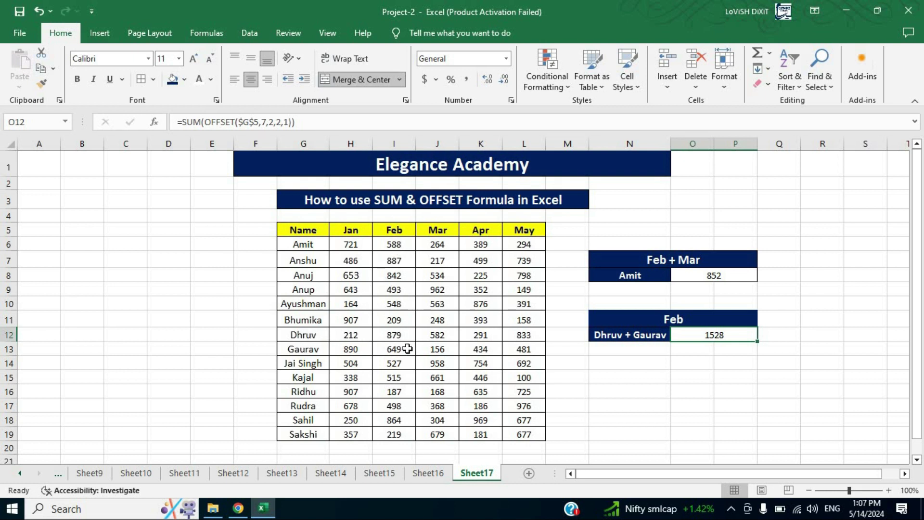
pyautogui.moveTo(394, 334); pyautogui.dragTo(394, 349)
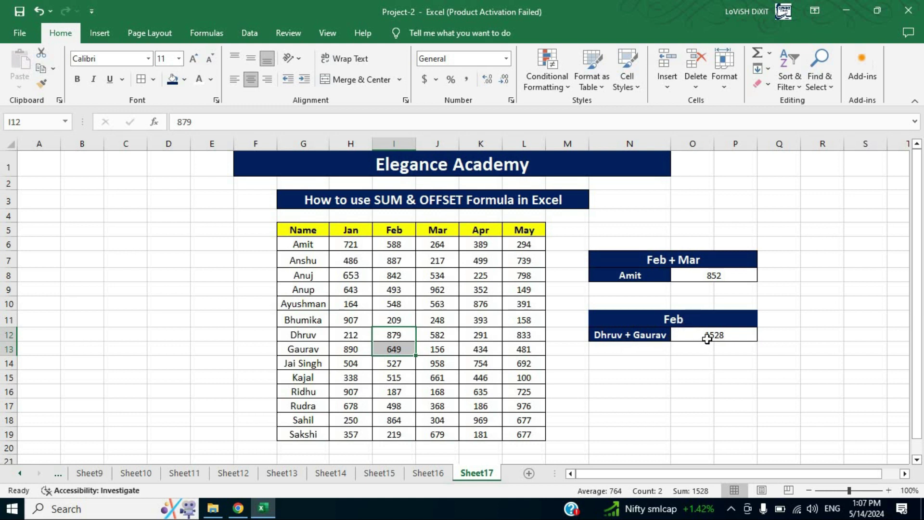
pyautogui.click(707, 339)
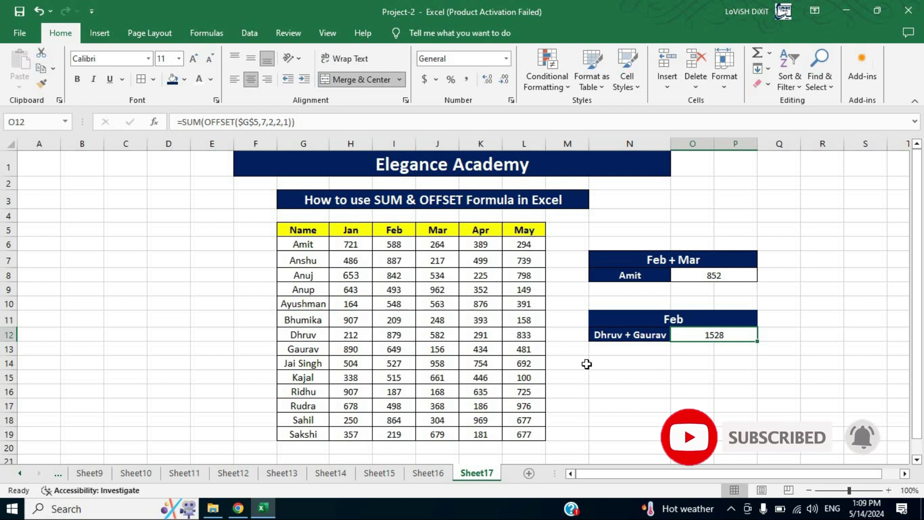
pyautogui.click(641, 363)
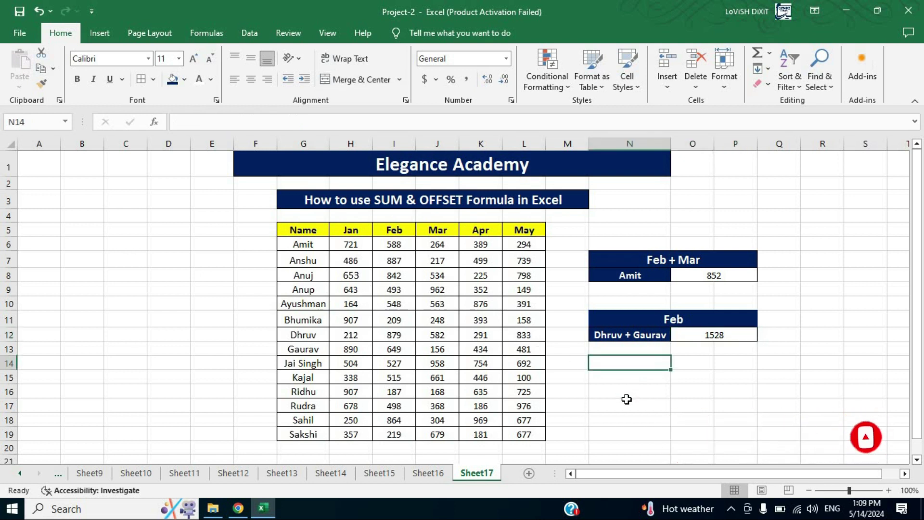